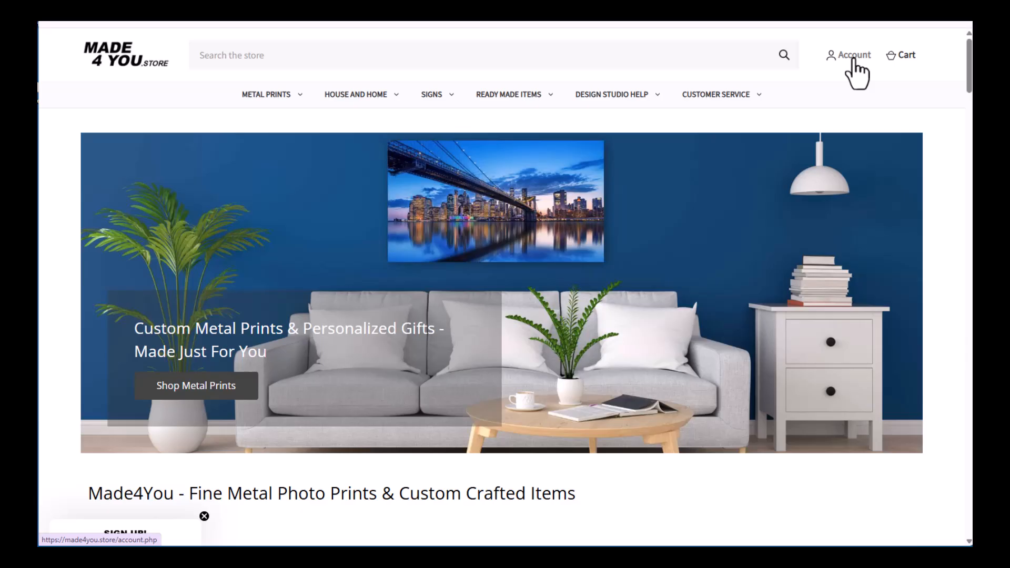
View the account's order history, and return to the store's home page.
{"action": "left_click", "coordinate": [855, 56]}
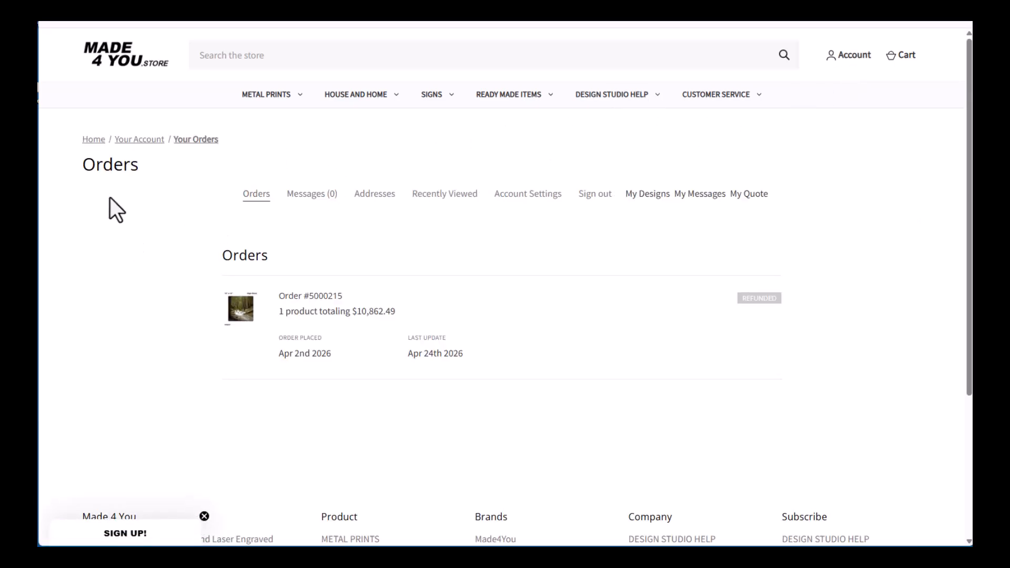
{"action": "left_click", "coordinate": [109, 71]}
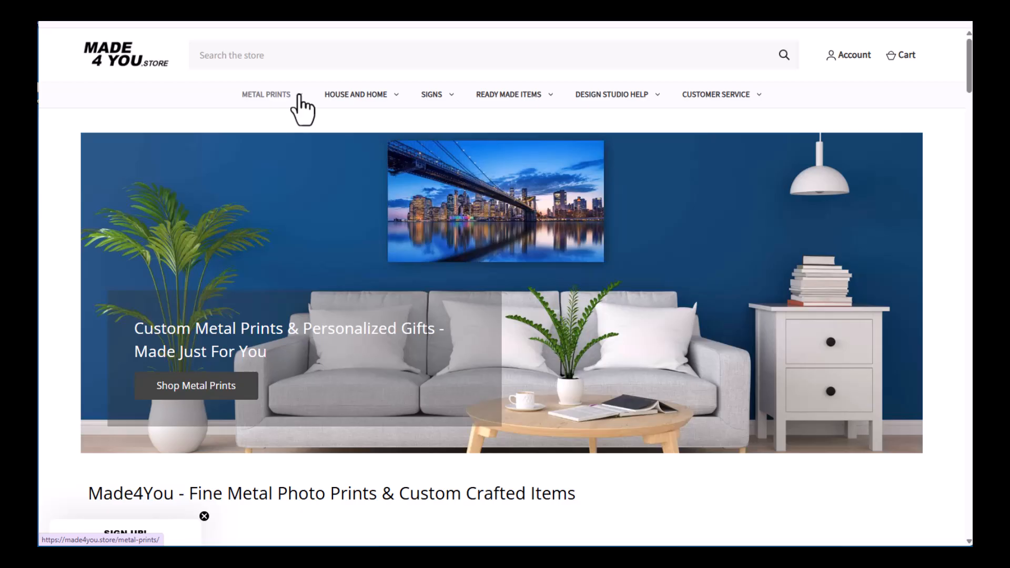
Open the product page of the LumaPixx 8" x 12" metal photo print from the 8" x 12" metal prints category.
{"action": "left_click", "coordinate": [298, 98]}
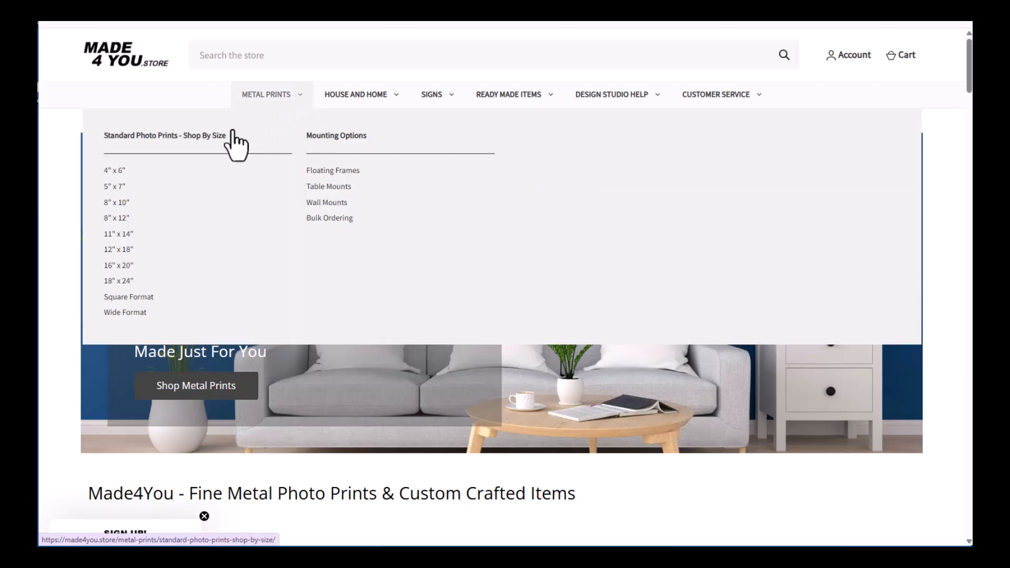
{"action": "left_click", "coordinate": [122, 220]}
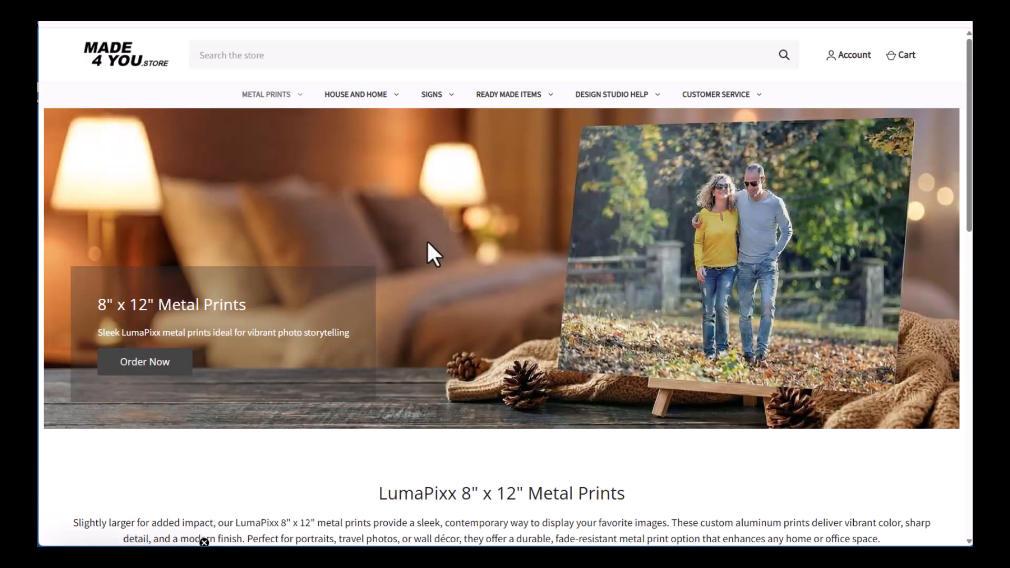
{"action": "scroll", "coordinate": [427, 243], "scroll_direction": "down", "scroll_amount": 8}
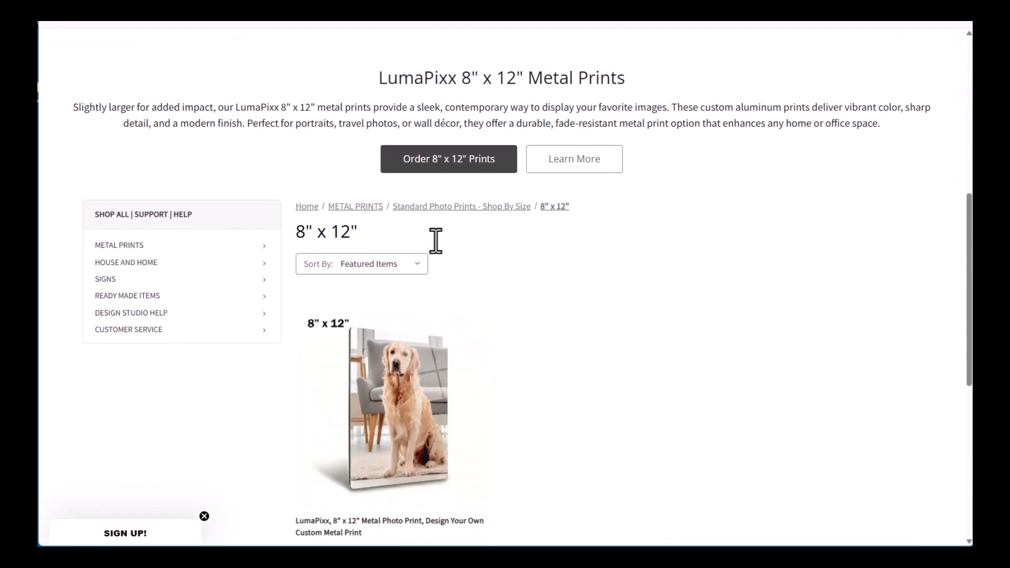
{"action": "scroll", "coordinate": [467, 258], "scroll_direction": "down", "scroll_amount": 1}
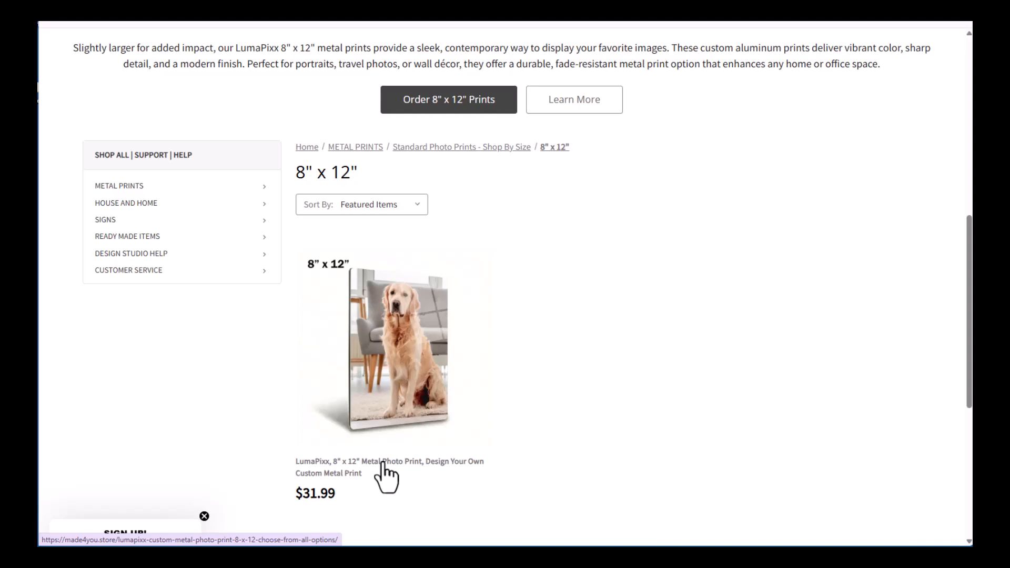
{"action": "mouse_move", "coordinate": [504, 386]}
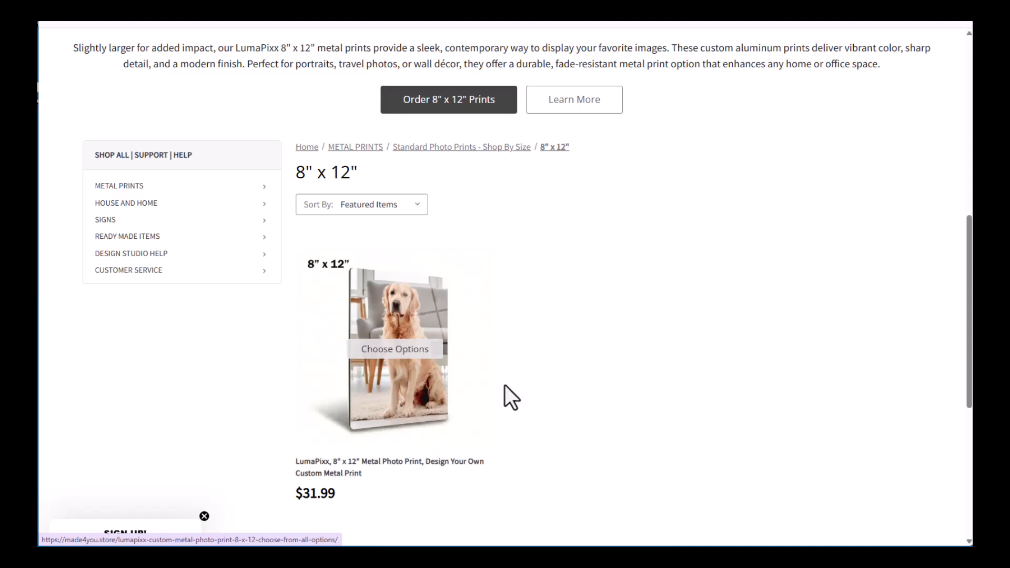
{"action": "left_click", "coordinate": [442, 104]}
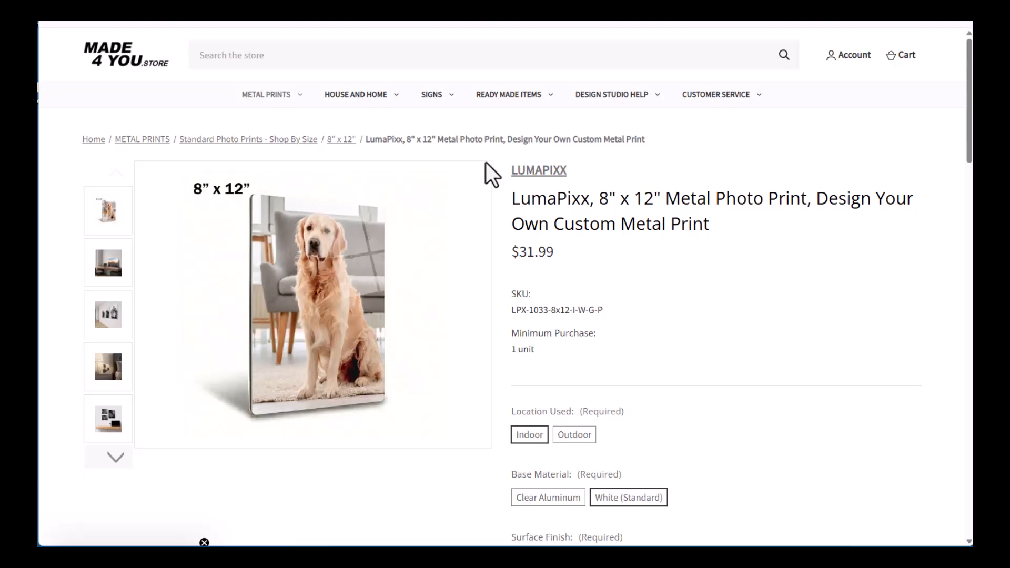
Choose the 12" x 8" Landscape size for the metal print and start creating its design in the design studio.
{"action": "scroll", "coordinate": [714, 173], "scroll_direction": "down", "scroll_amount": 5}
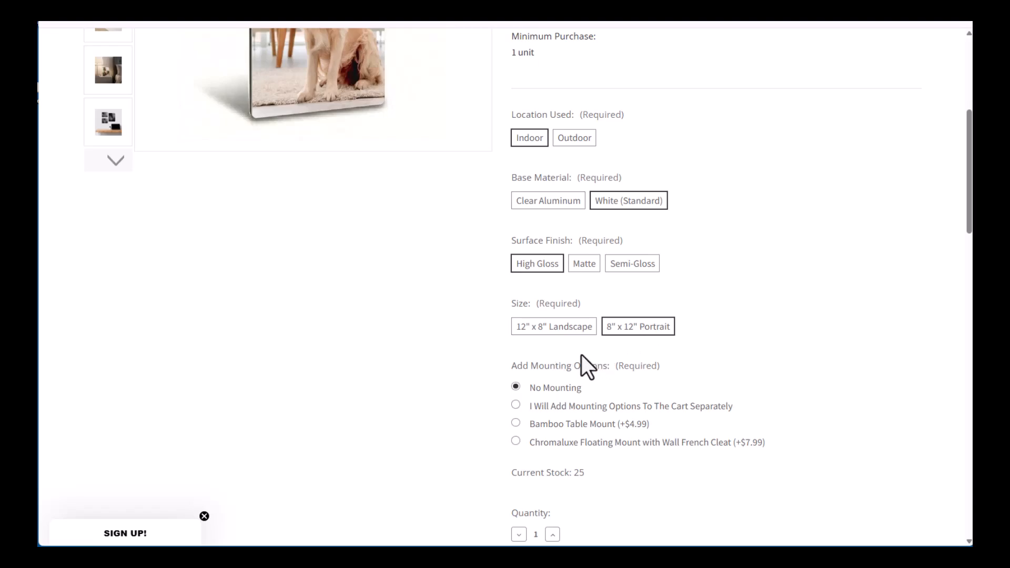
{"action": "left_click", "coordinate": [555, 332]}
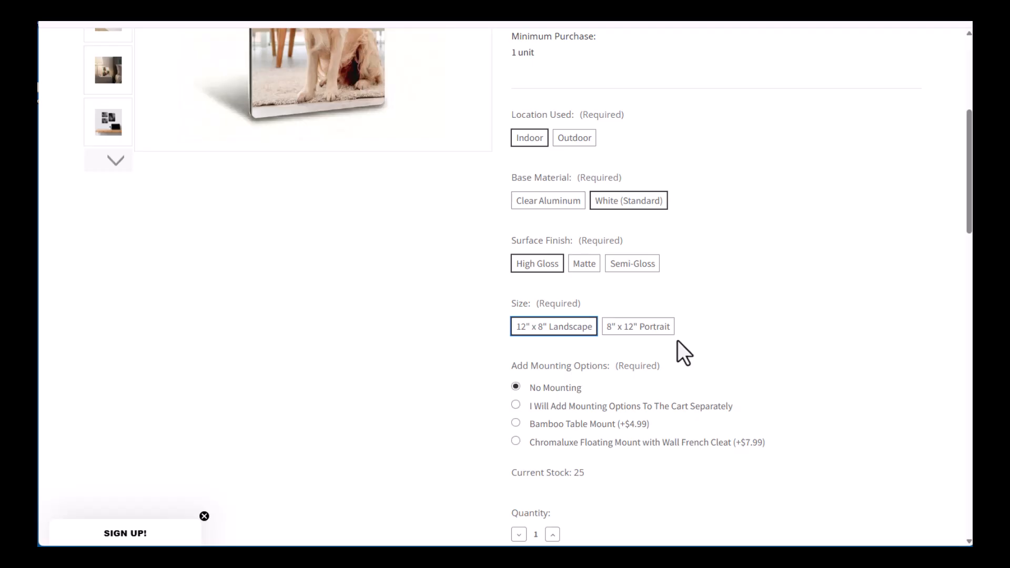
{"action": "scroll", "coordinate": [737, 305], "scroll_direction": "down", "scroll_amount": 2}
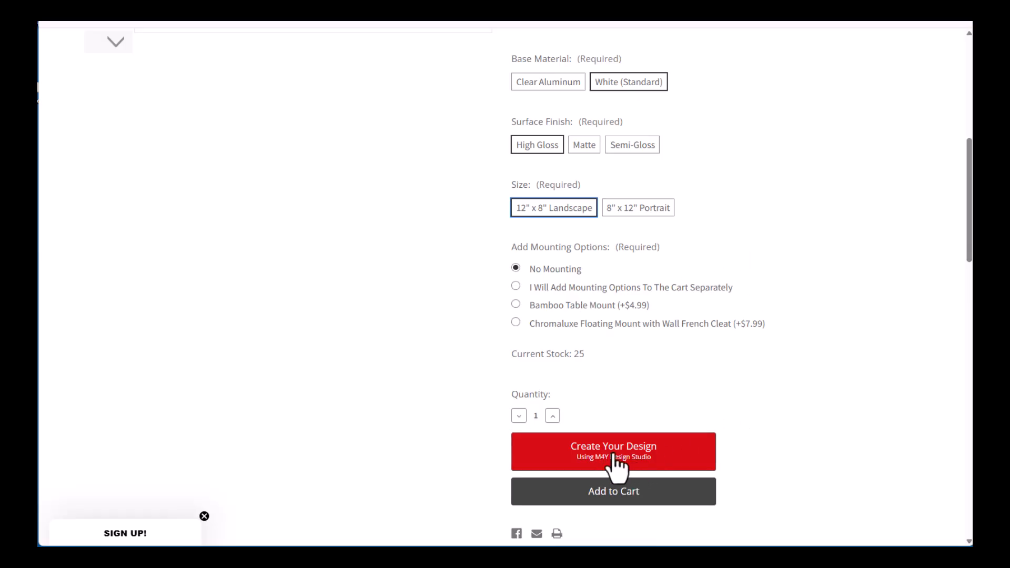
{"action": "left_click", "coordinate": [603, 457]}
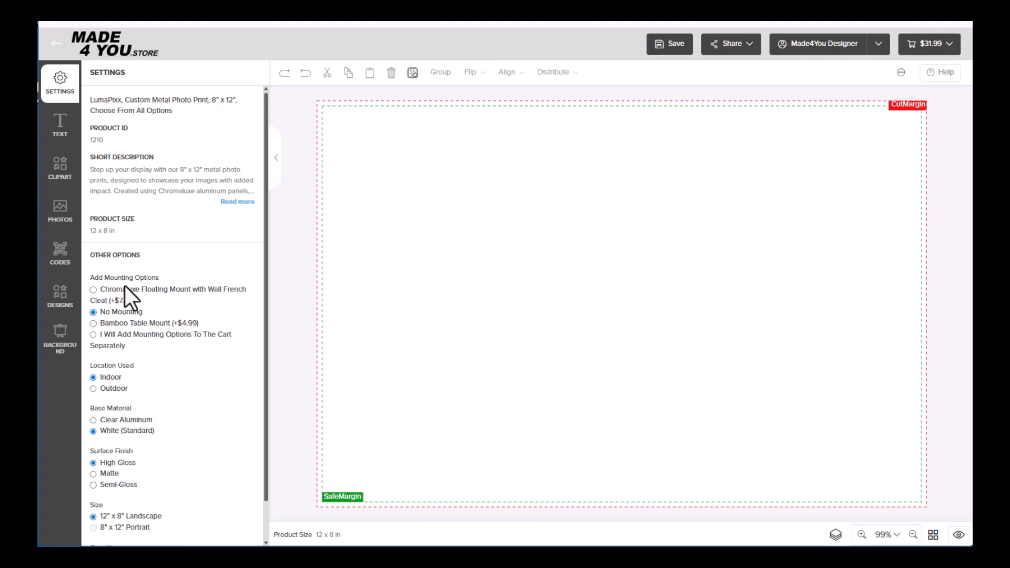
Confirm the rights to use the images and upload the waterfall photo from the computer.
{"action": "scroll", "coordinate": [125, 313], "scroll_direction": "down", "scroll_amount": 1}
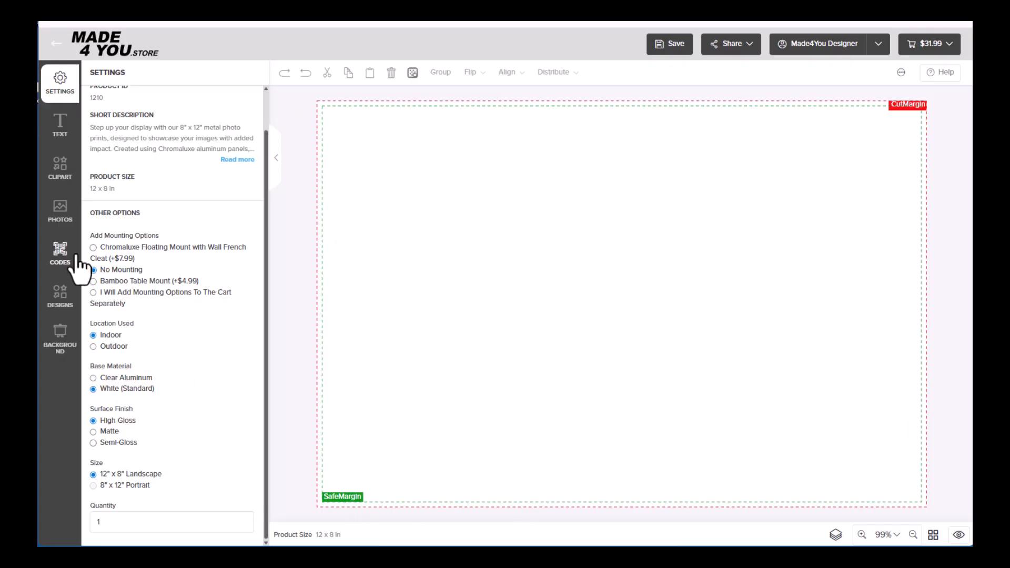
{"action": "left_click", "coordinate": [60, 215]}
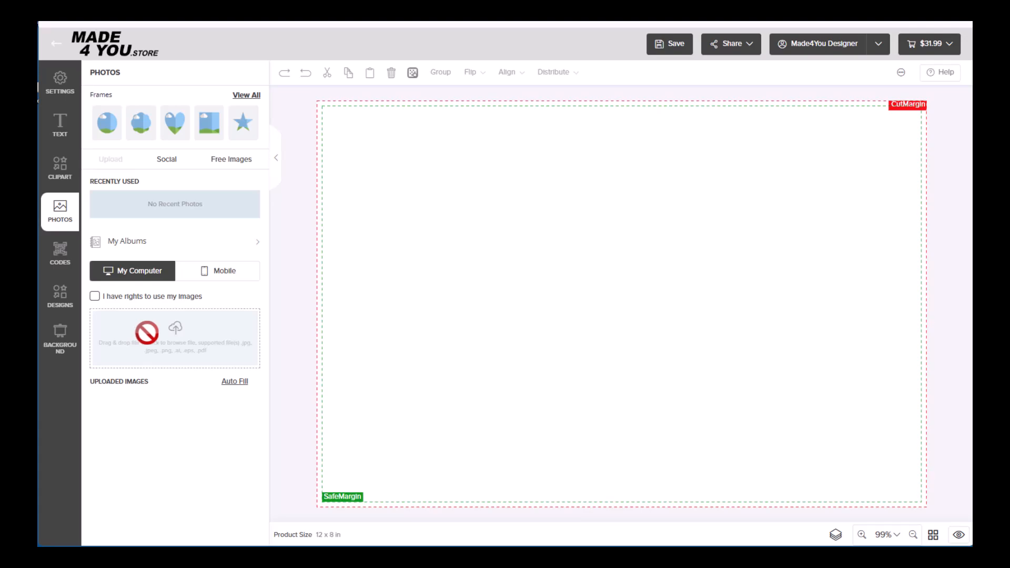
{"action": "left_click", "coordinate": [95, 297]}
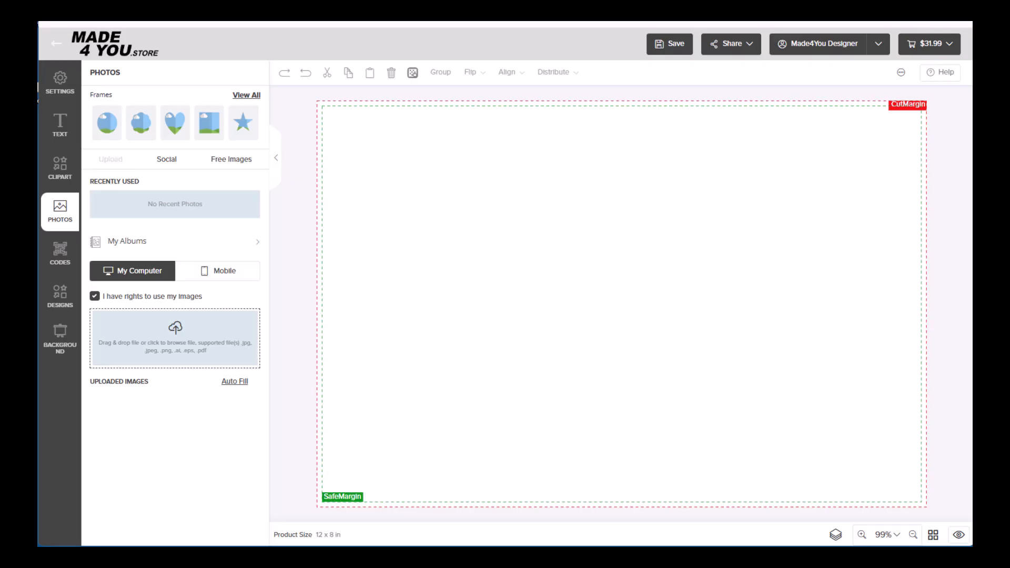
{"action": "left_click_drag", "start_coordinate": [38, 287], "coordinate": [172, 360]}
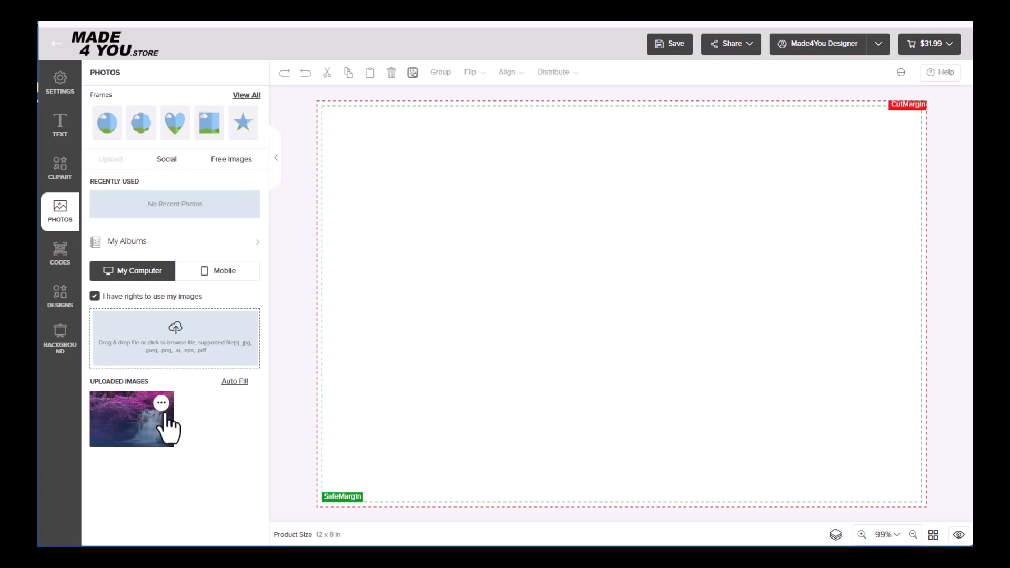
Check the existing photo albums and move the uploaded waterfall photo to the Landscape Photos album.
{"action": "left_click", "coordinate": [256, 242]}
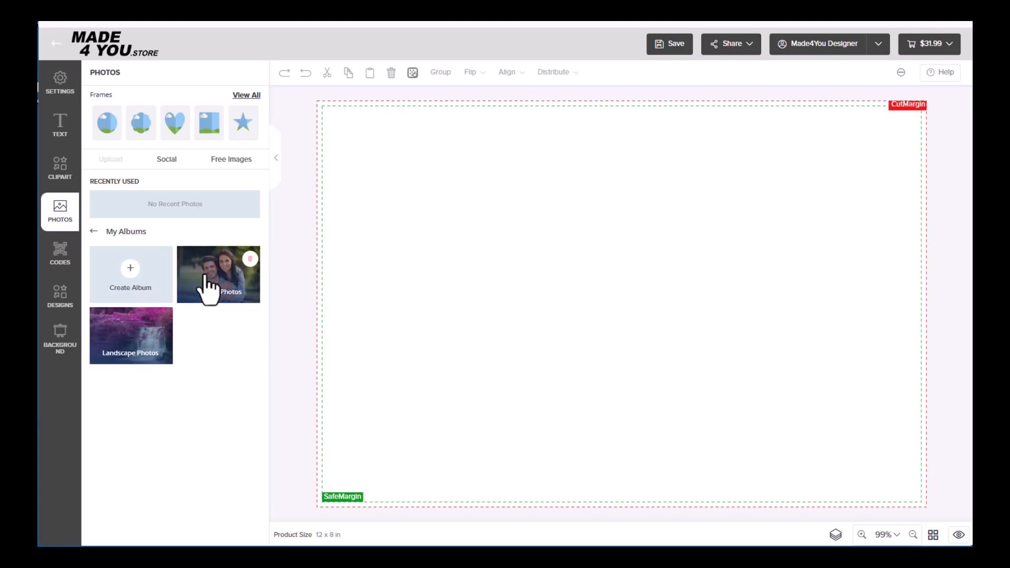
{"action": "left_click", "coordinate": [95, 232]}
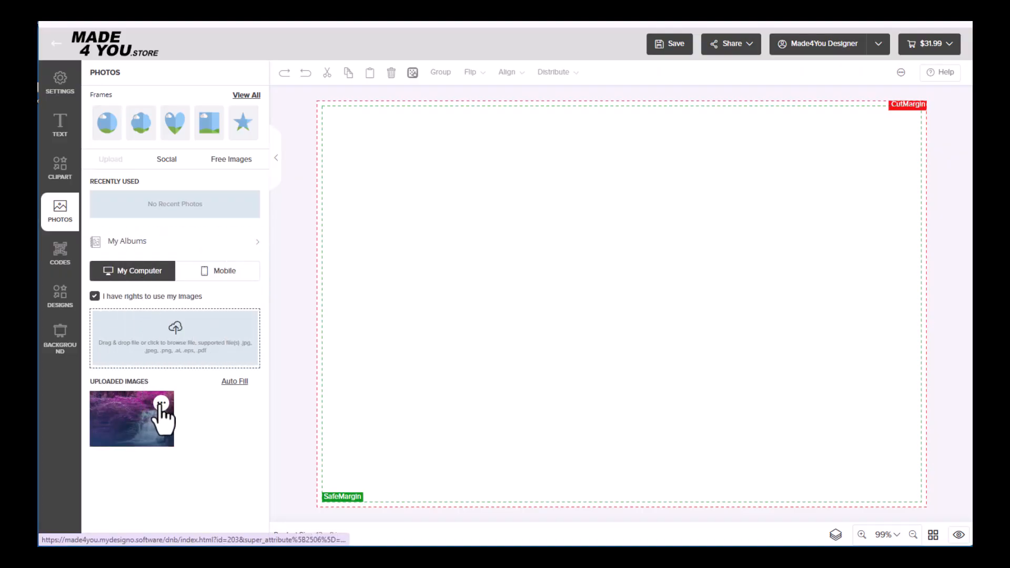
{"action": "left_click", "coordinate": [161, 404]}
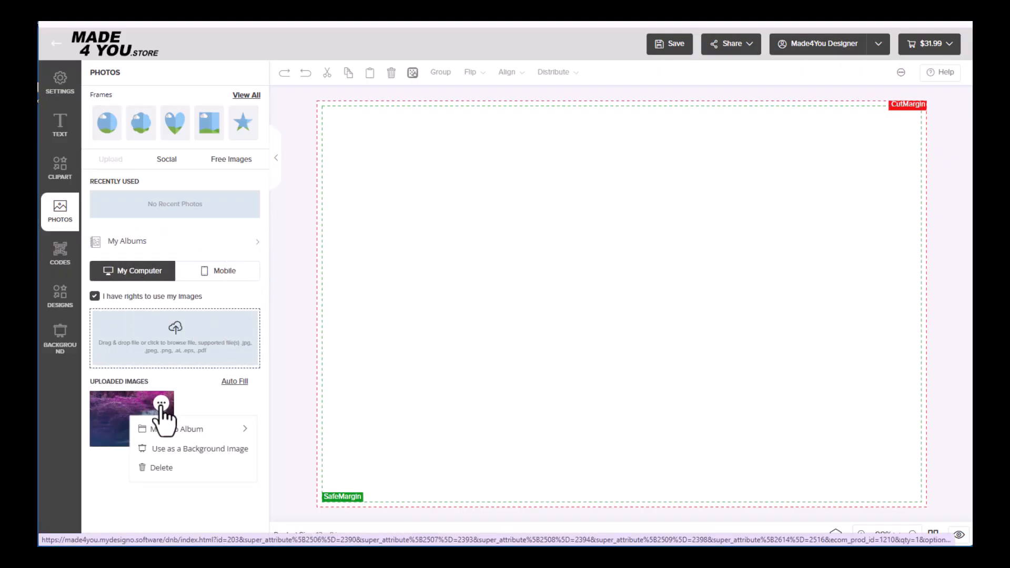
{"action": "left_click", "coordinate": [169, 430]}
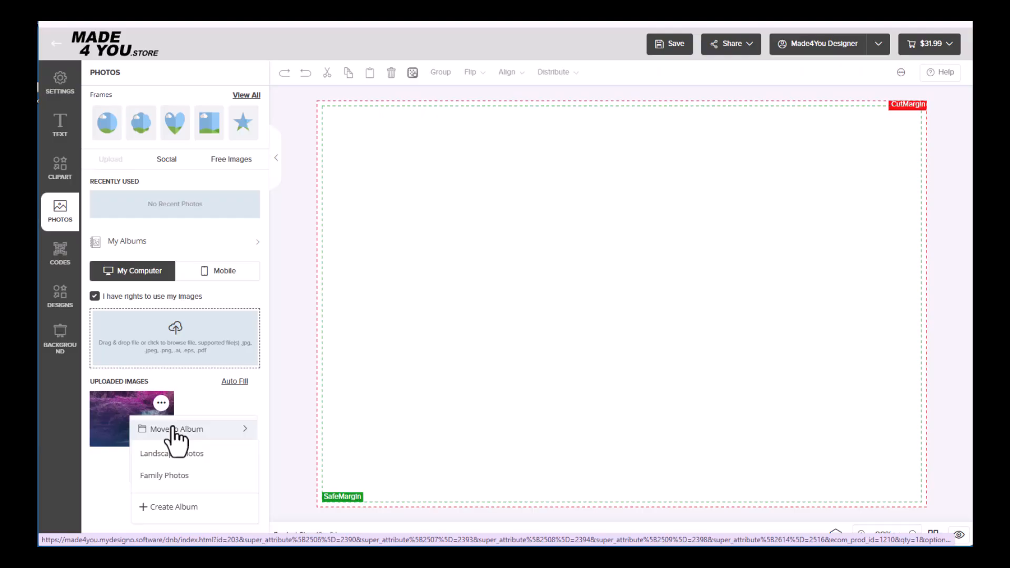
{"action": "left_click", "coordinate": [178, 454]}
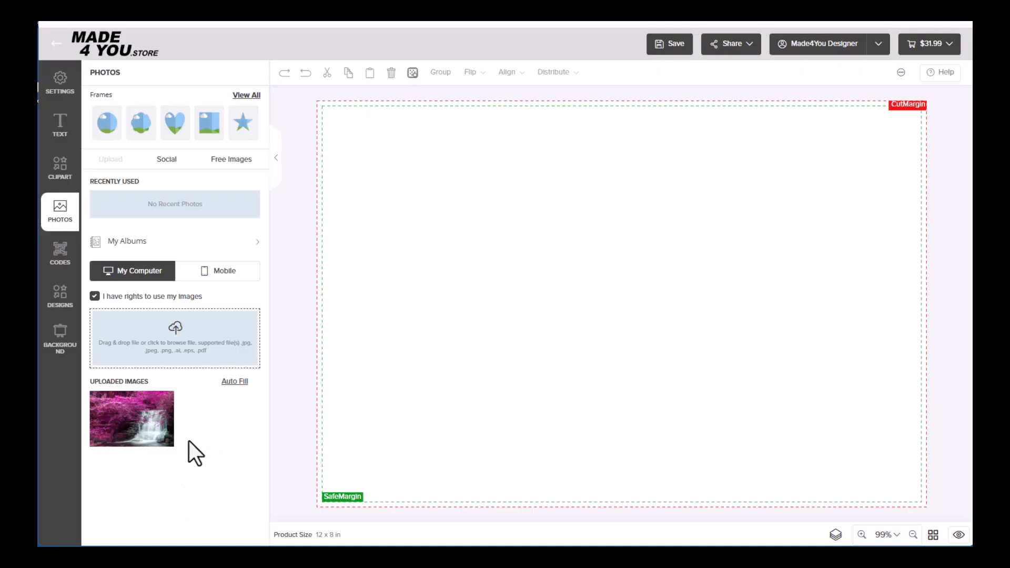
Place the waterfall photo on the canvas, move it near the upper-left corner and enlarge it to about 11.3 x 7.5 in.
{"action": "mouse_move", "coordinate": [143, 404]}
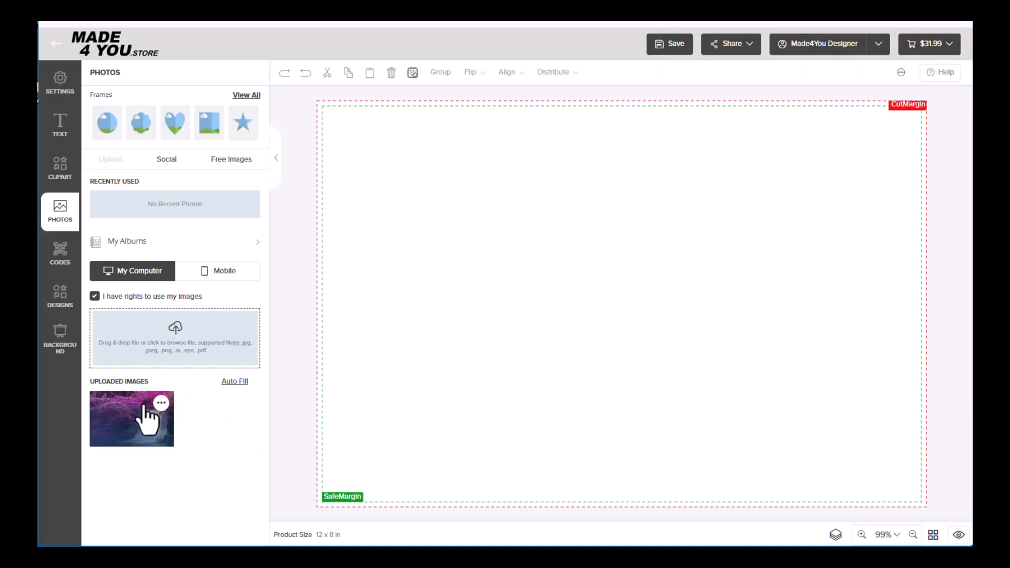
{"action": "left_click", "coordinate": [128, 436]}
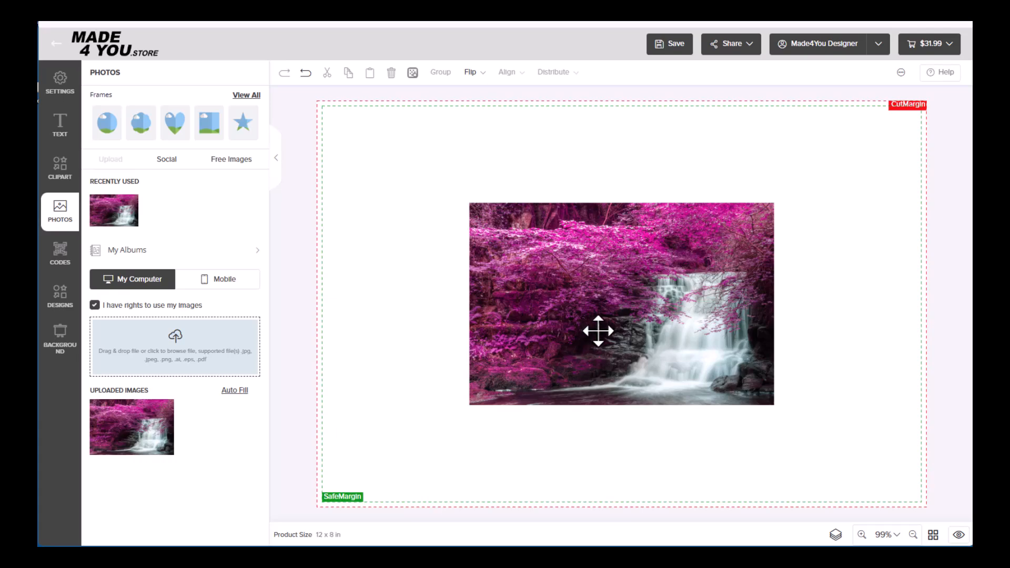
{"action": "left_click_drag", "start_coordinate": [615, 313], "coordinate": [482, 230]}
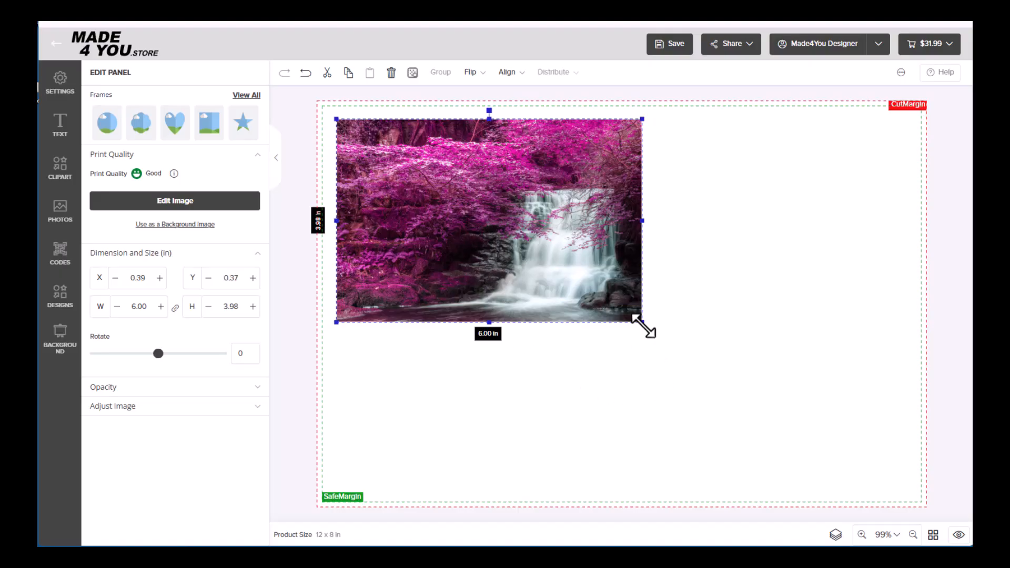
{"action": "left_click_drag", "start_coordinate": [643, 324], "coordinate": [911, 500]}
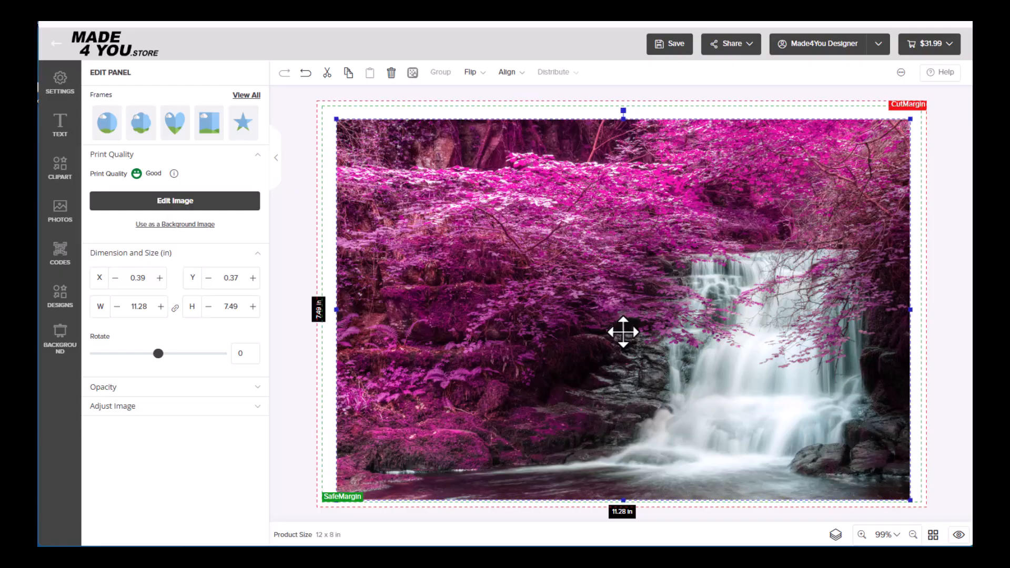
Align the photo with the upper-left corner of the cut margin and scale it to about 12 x 8 in to cover the print.
{"action": "left_click_drag", "start_coordinate": [623, 332], "coordinate": [603, 314]}
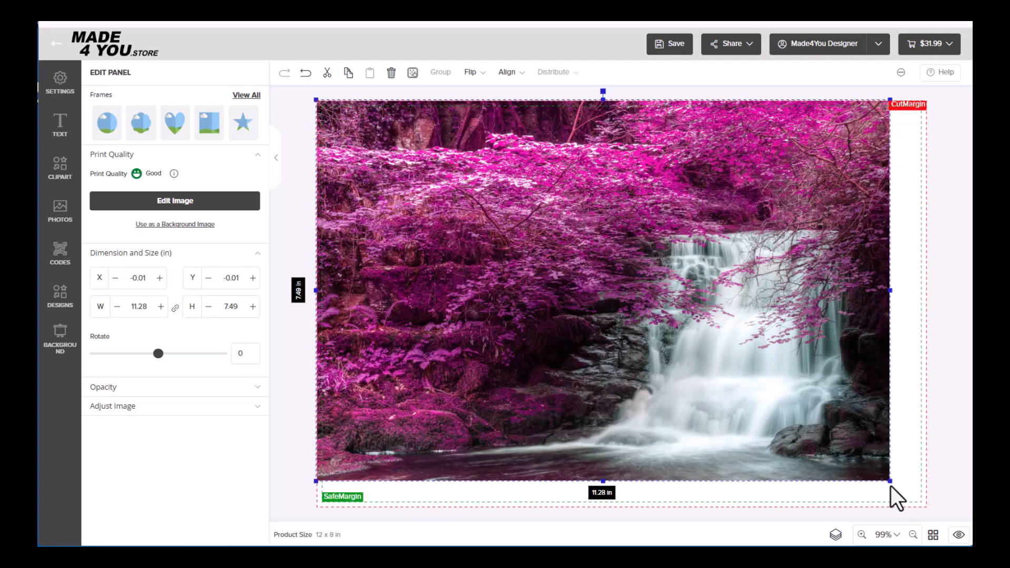
{"action": "left_click_drag", "start_coordinate": [891, 481], "coordinate": [929, 508]}
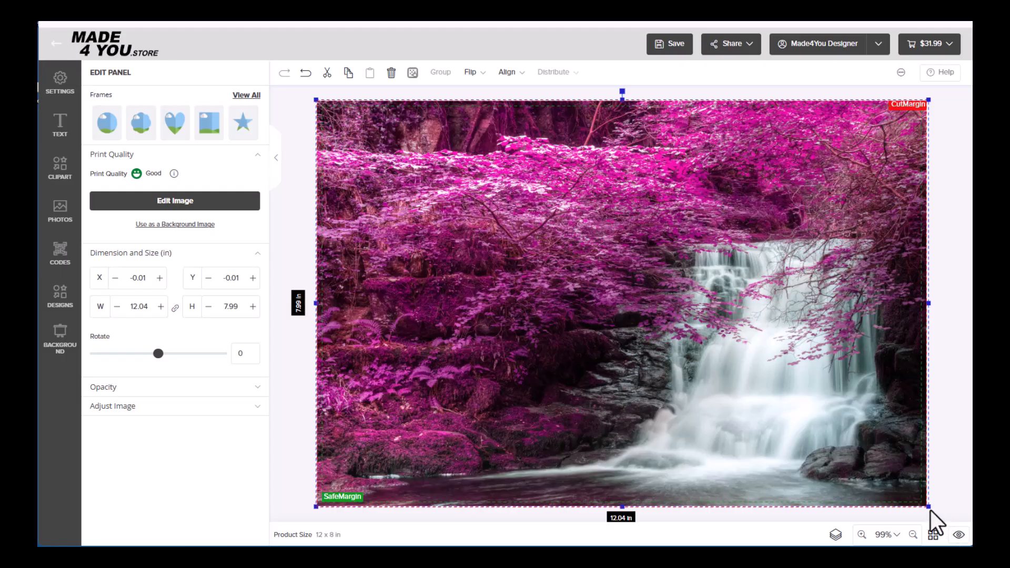
{"action": "left_click_drag", "start_coordinate": [929, 509], "coordinate": [948, 520]}
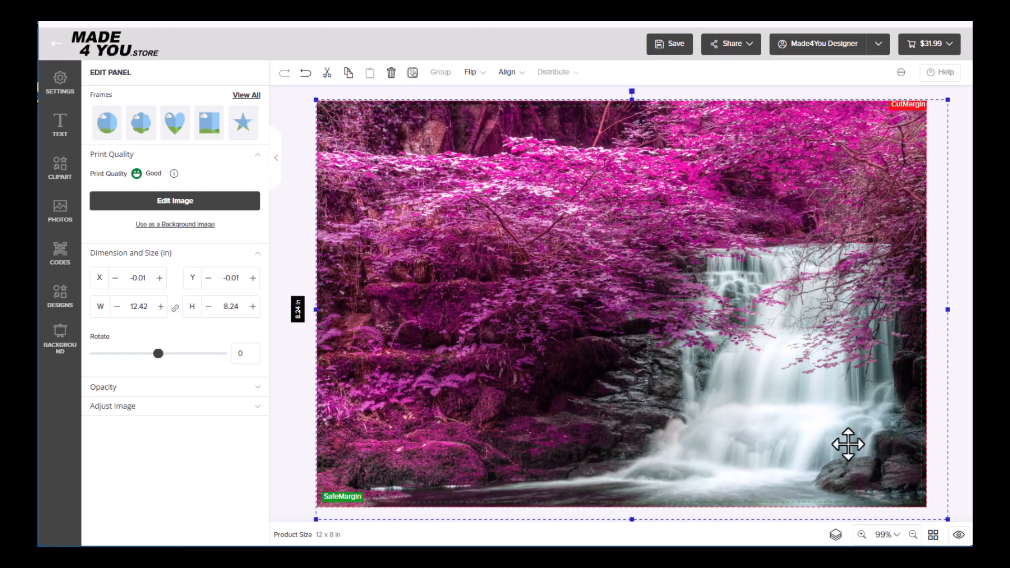
{"action": "left_click_drag", "start_coordinate": [948, 520], "coordinate": [931, 516]}
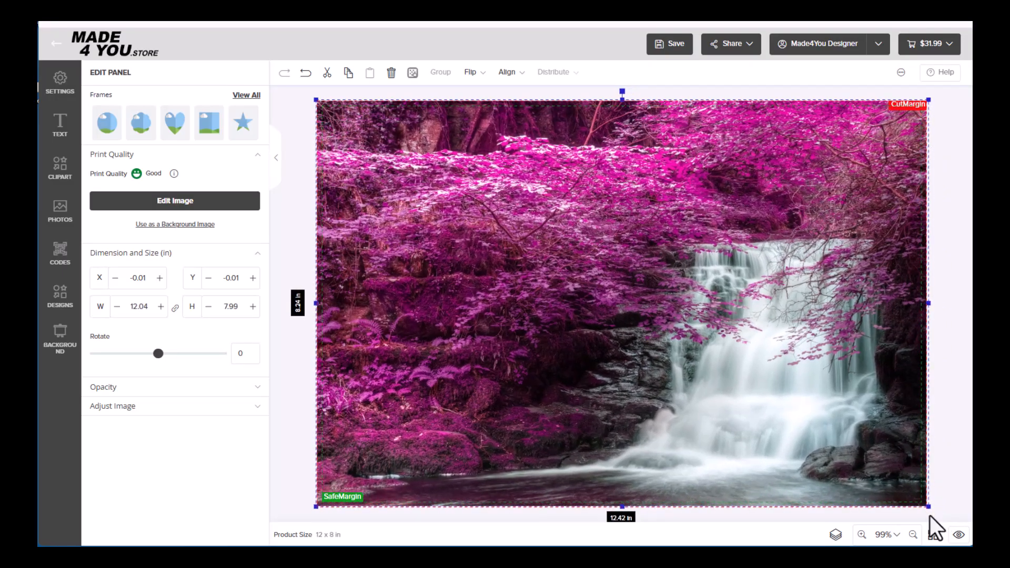
{"action": "left_click", "coordinate": [939, 245]}
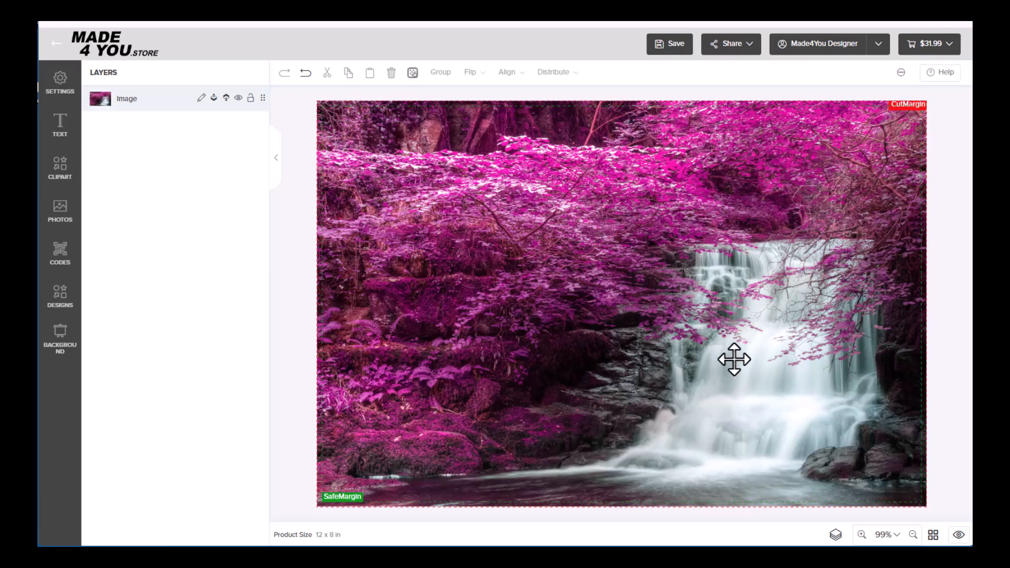
Add the design to the cart, confirming the artwork details and price, and review the cart's order summary.
{"action": "left_click", "coordinate": [949, 47]}
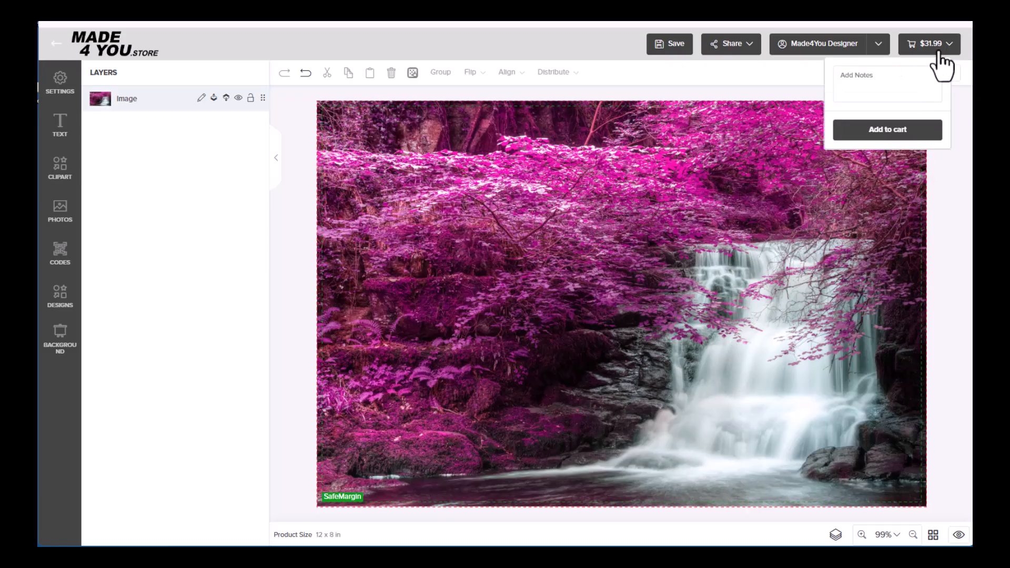
{"action": "left_click", "coordinate": [895, 131]}
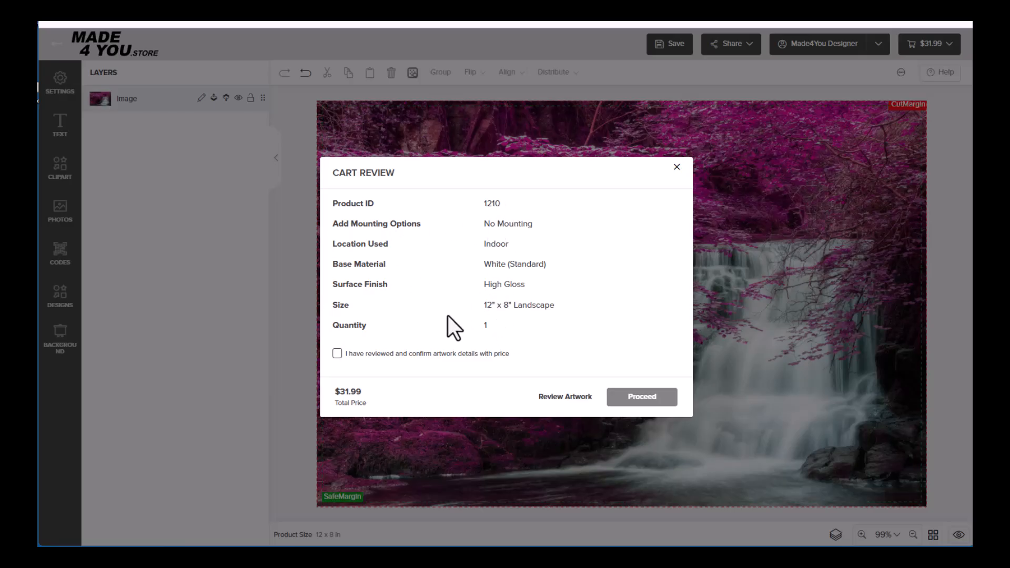
{"action": "left_click", "coordinate": [338, 354]}
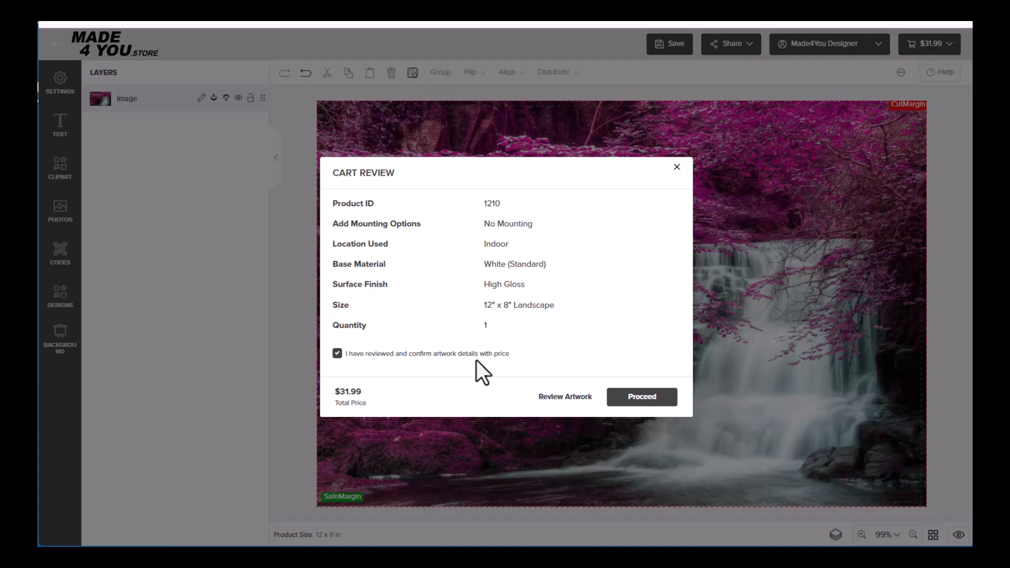
{"action": "left_click", "coordinate": [637, 402]}
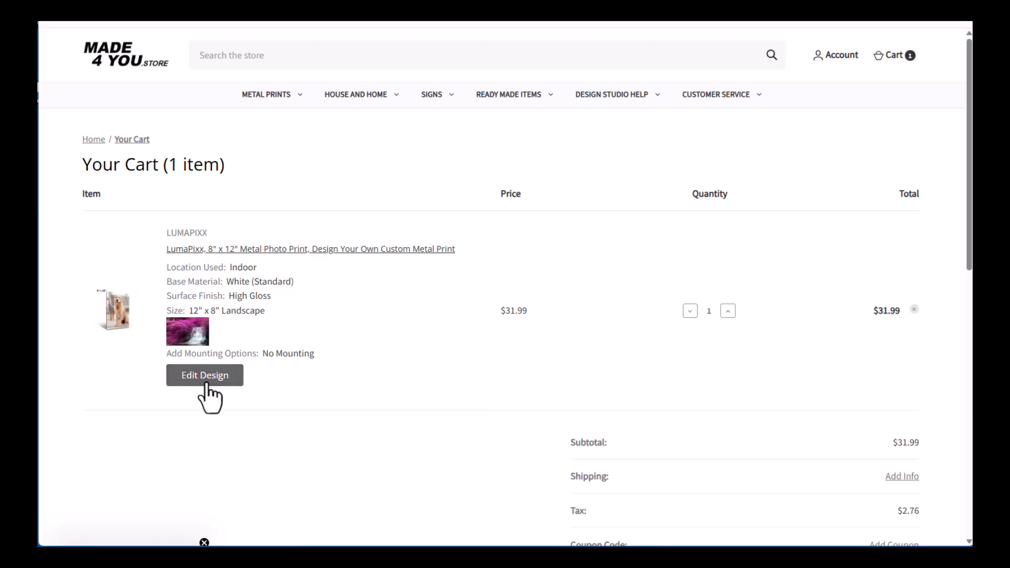
{"action": "scroll", "coordinate": [508, 325], "scroll_direction": "down", "scroll_amount": 3}
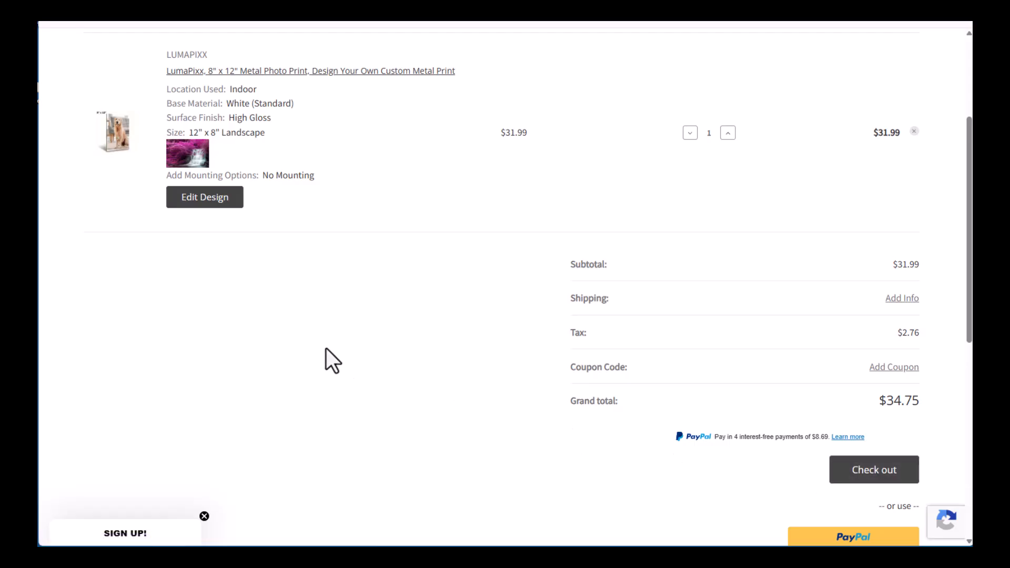
Reopen the waterfall metal print from the cart for editing and save the design as "Waterfall Lanscape - 8 x12".
{"action": "scroll", "coordinate": [326, 348], "scroll_direction": "up", "scroll_amount": 3}
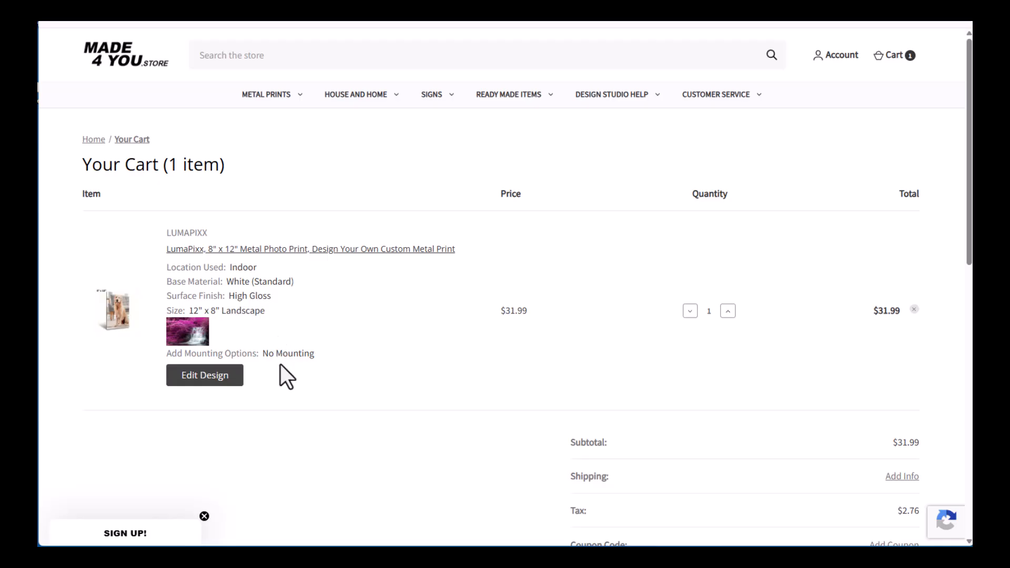
{"action": "left_click", "coordinate": [200, 380]}
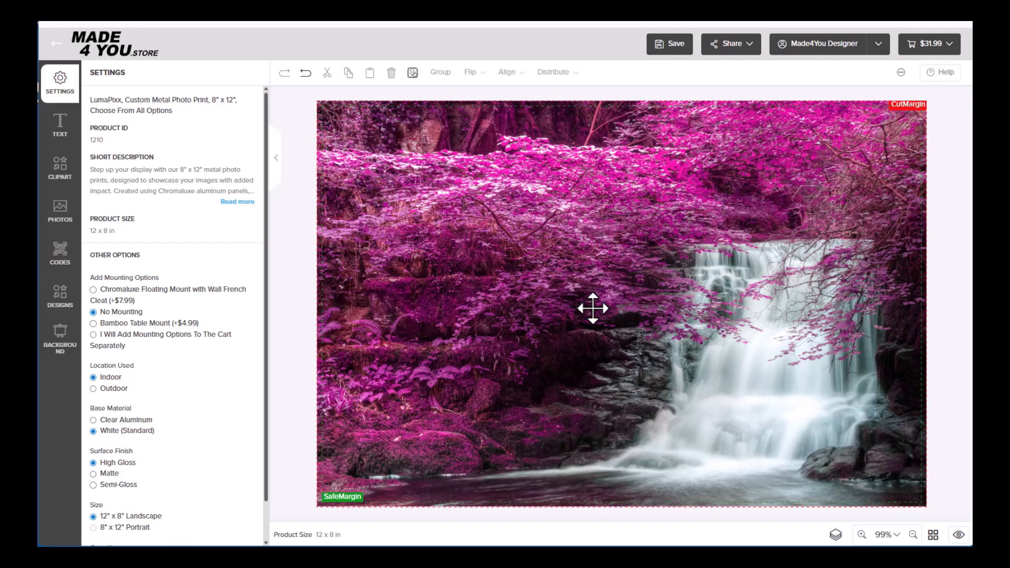
{"action": "left_click", "coordinate": [674, 47]}
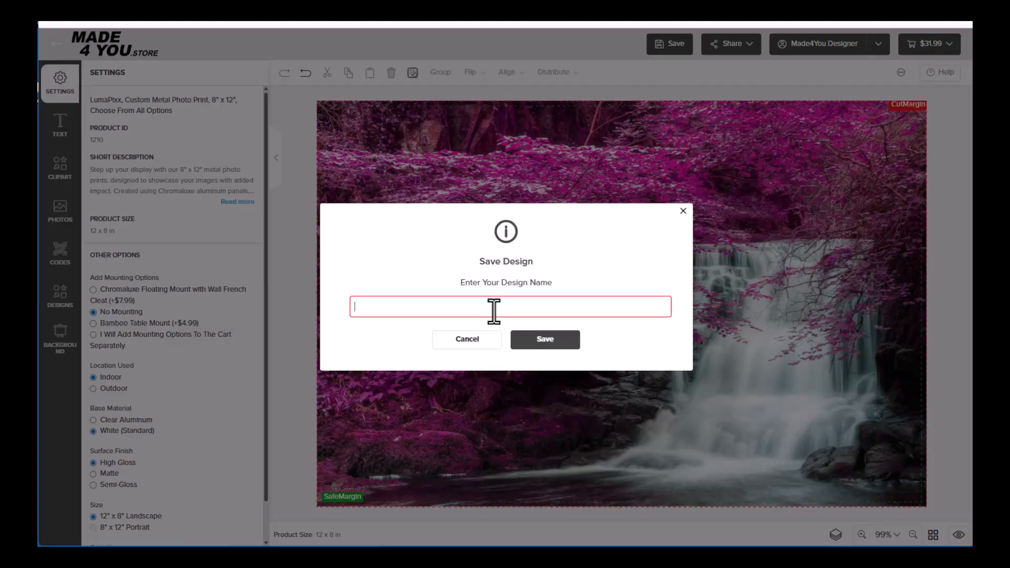
{"action": "type", "text": "Lanscape - 8 x12"}
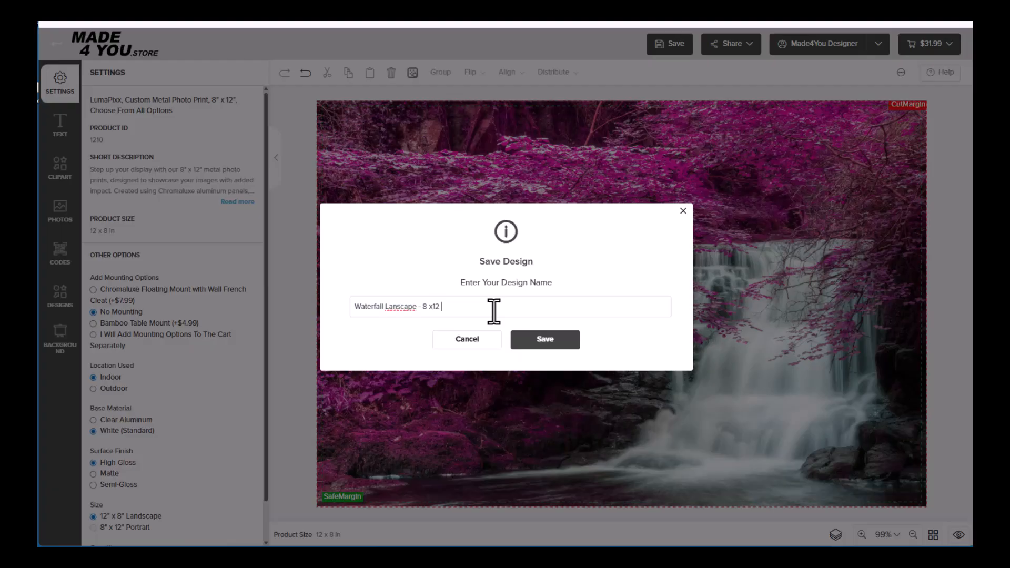
{"action": "left_click", "coordinate": [558, 345]}
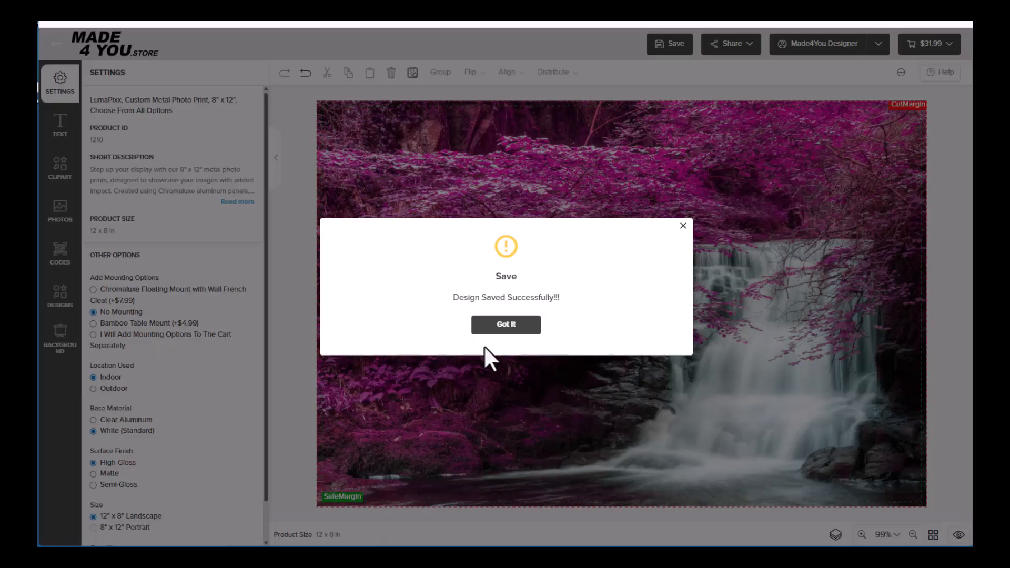
{"action": "left_click", "coordinate": [503, 326]}
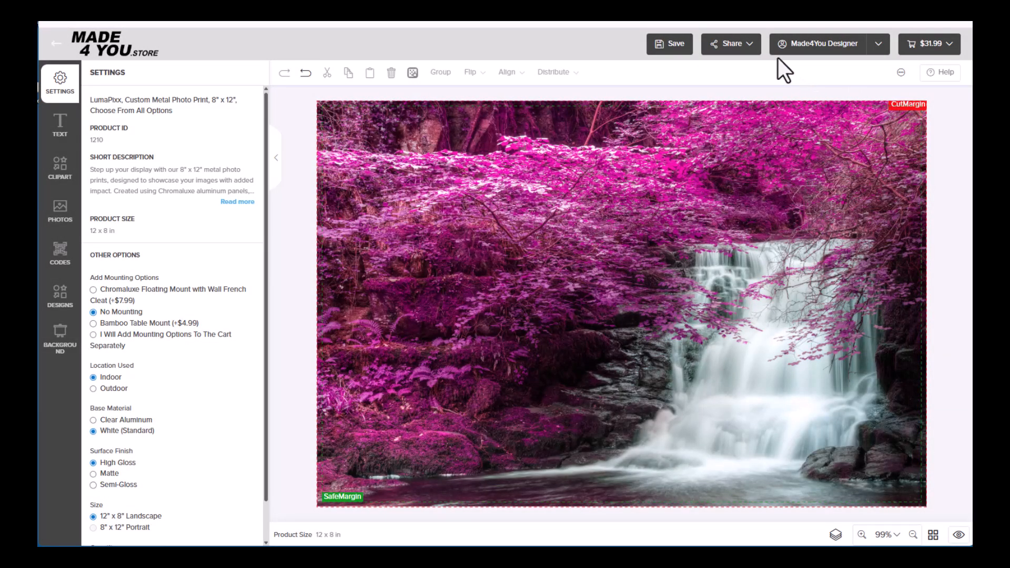
Check the account's list of saved designs for the waterfall design and return to the canvas.
{"action": "left_click", "coordinate": [879, 46]}
{"action": "left_click", "coordinate": [814, 74]}
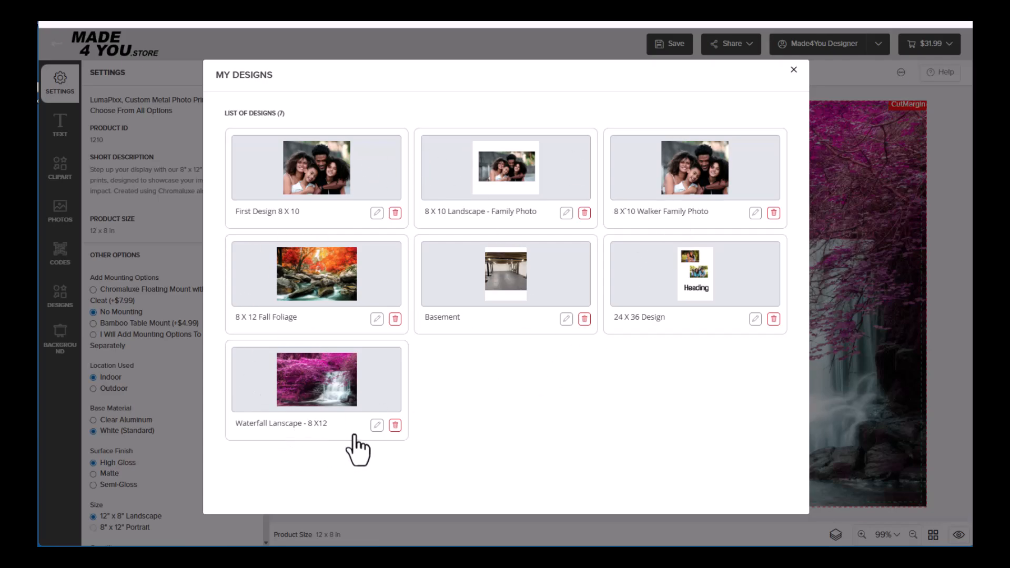
{"action": "left_click", "coordinate": [793, 70]}
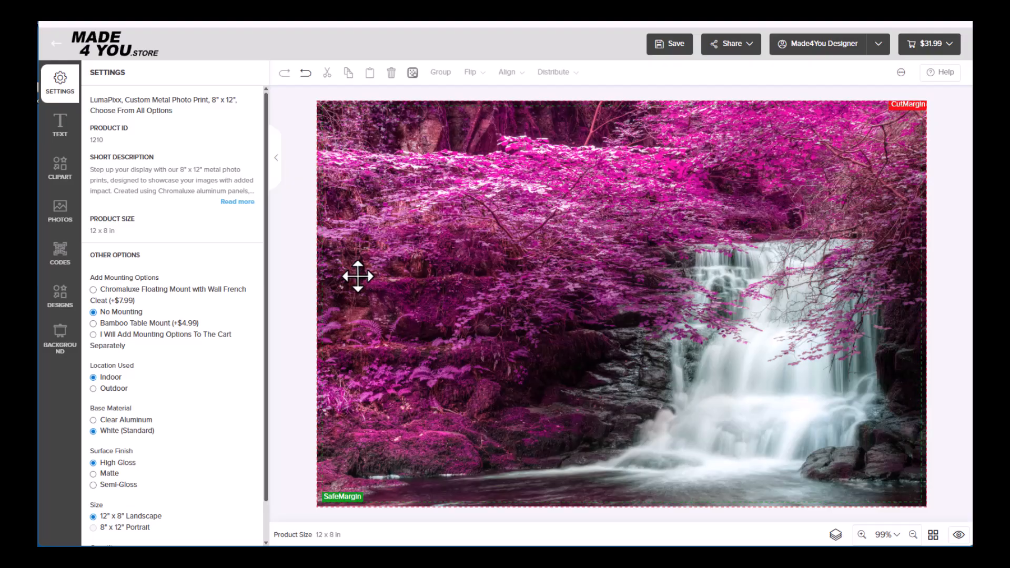